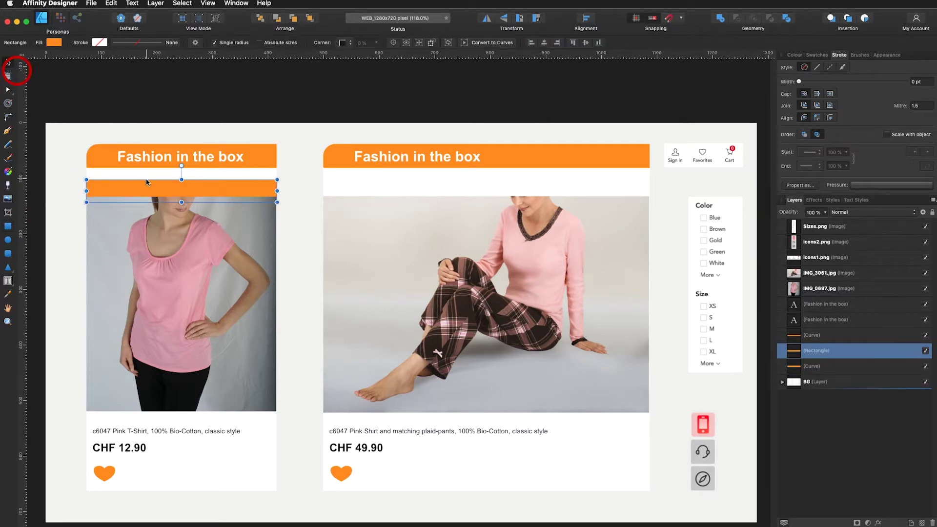
# Move the orange bar up against the left header and round its top-left corner to 21.9 px
pyautogui.moveTo(147, 189); pyautogui.dragTo(148, 182)
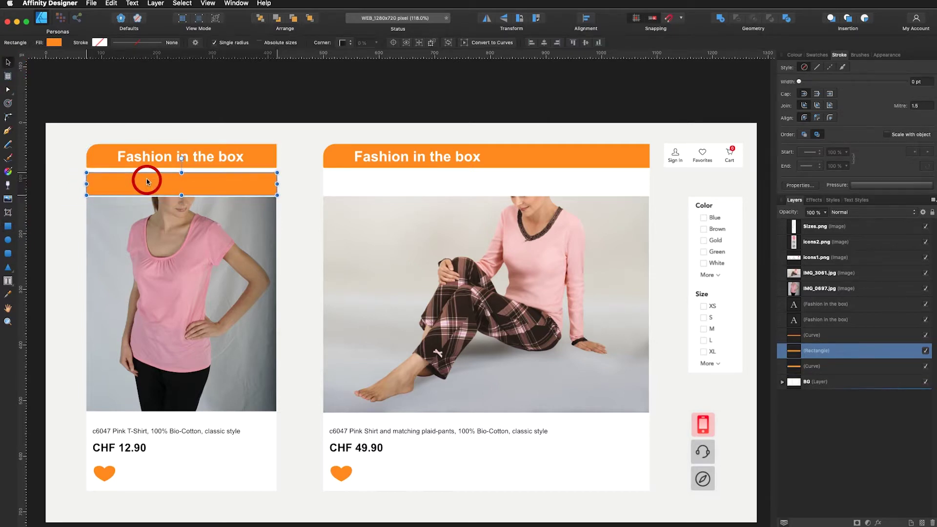
pyautogui.click(9, 119)
pyautogui.moveTo(88, 174); pyautogui.dragTo(99, 184)
# Delete the orange bar beneath the left card's header
pyautogui.click(360, 198)
pyautogui.press('Delete')
pyautogui.click(8, 62)
# Select the IMG_0697.jpg photo and set the Pixel Persona Selection Brush to subtract mode
pyautogui.click(177, 235)
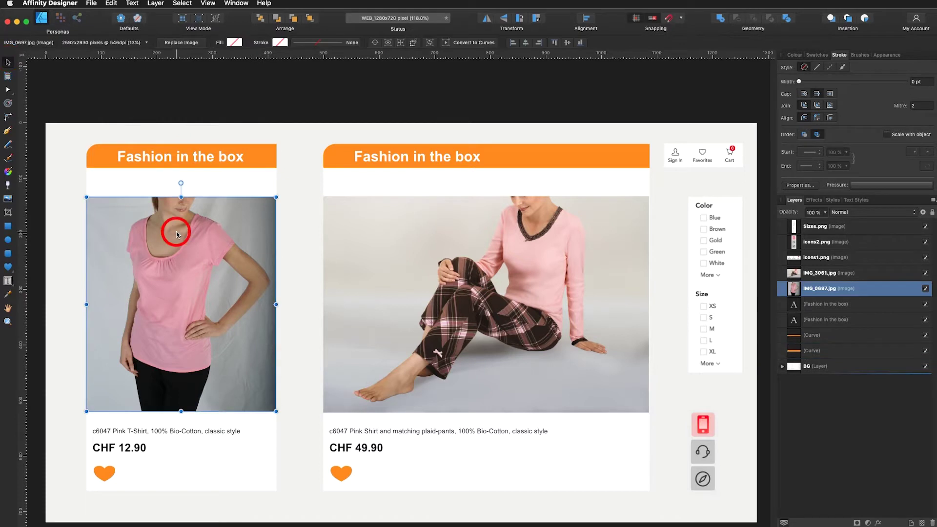
pyautogui.click(60, 19)
pyautogui.click(8, 145)
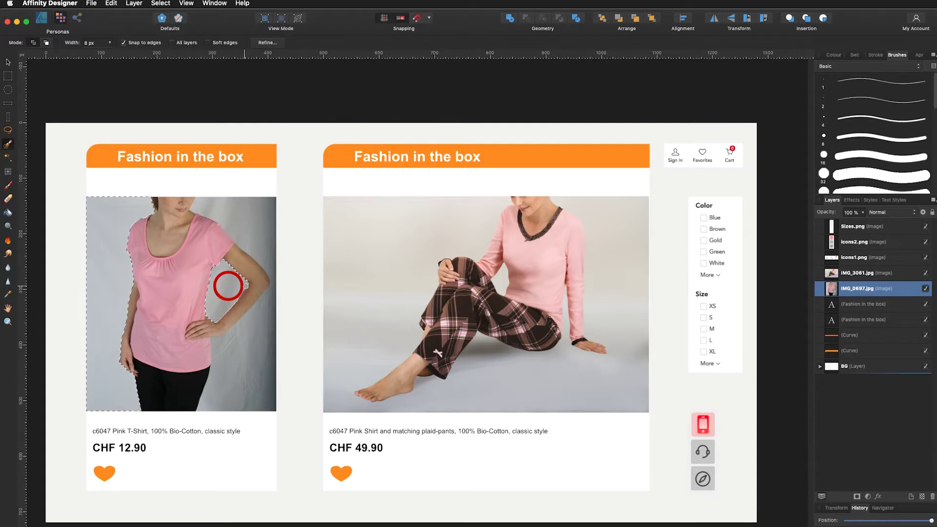
pyautogui.click(47, 45)
# Widen the Selection Brush to 47 px and invert the pixel selection onto the model
pyautogui.click(110, 43)
pyautogui.moveTo(109, 52)
pyautogui.mouseDown()
pyautogui.moveTo(134, 52)
pyautogui.moveTo(112, 53)
pyautogui.mouseUp()
pyautogui.click(160, 3)
pyautogui.click(222, 34)
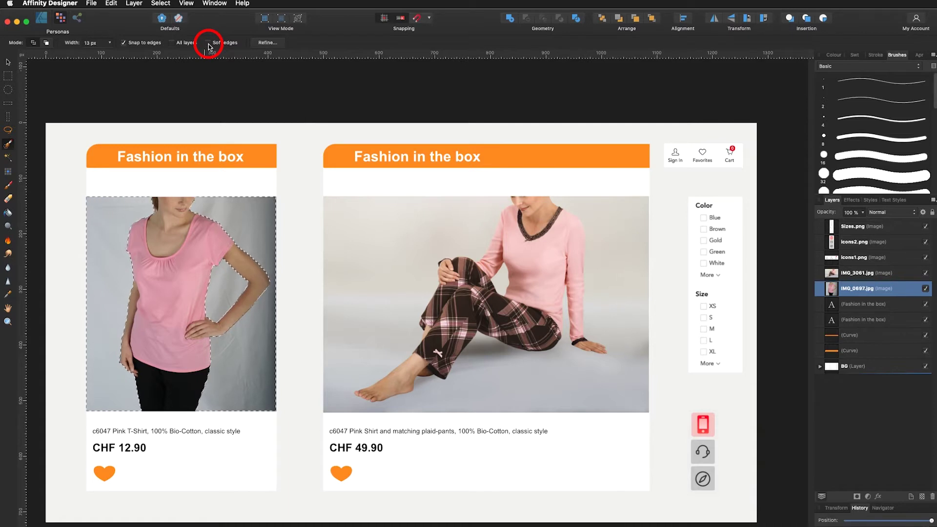
# Refine the model's edges at hip and neckline with 28% border width and 0 px feather
pyautogui.click(264, 44)
pyautogui.moveTo(219, 345); pyautogui.dragTo(210, 344)
pyautogui.moveTo(180, 233)
pyautogui.mouseDown()
pyautogui.moveTo(211, 228)
pyautogui.moveTo(236, 249)
pyautogui.mouseUp()
pyautogui.moveTo(695, 384); pyautogui.dragTo(329, 211)
pyautogui.moveTo(311, 257); pyautogui.dragTo(286, 295)
pyautogui.click(14, 317)
pyautogui.click(10, 320)
pyautogui.press('Return')
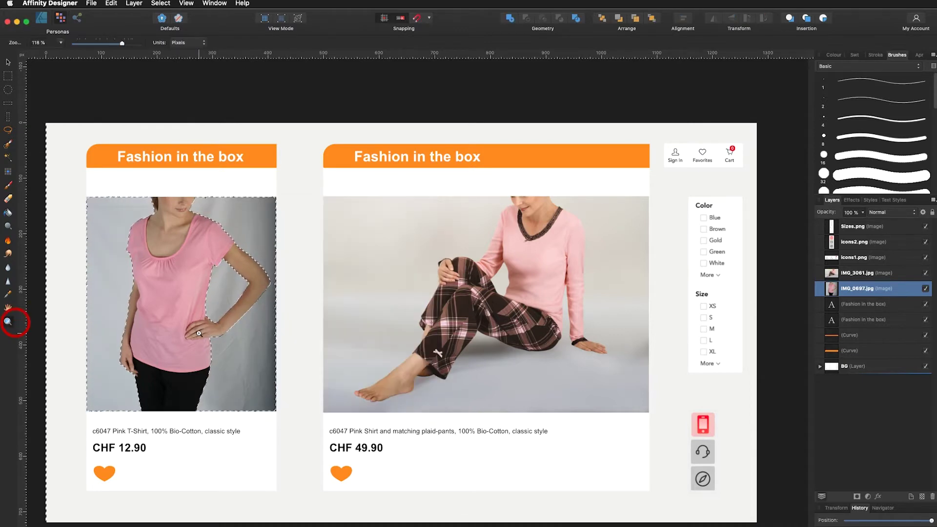
# Zoom to 200% and apply the refined selection as a new layer with mask
pyautogui.click(206, 328)
pyautogui.click(206, 328)
pyautogui.scroll(5, 75, 163)
pyautogui.hscroll(-2, 75, 163)
pyautogui.press('w')
pyautogui.click(263, 44)
pyautogui.moveTo(674, 382); pyautogui.dragTo(435, 232)
pyautogui.click(429, 404)
pyautogui.click(481, 426)
pyautogui.click(540, 416)
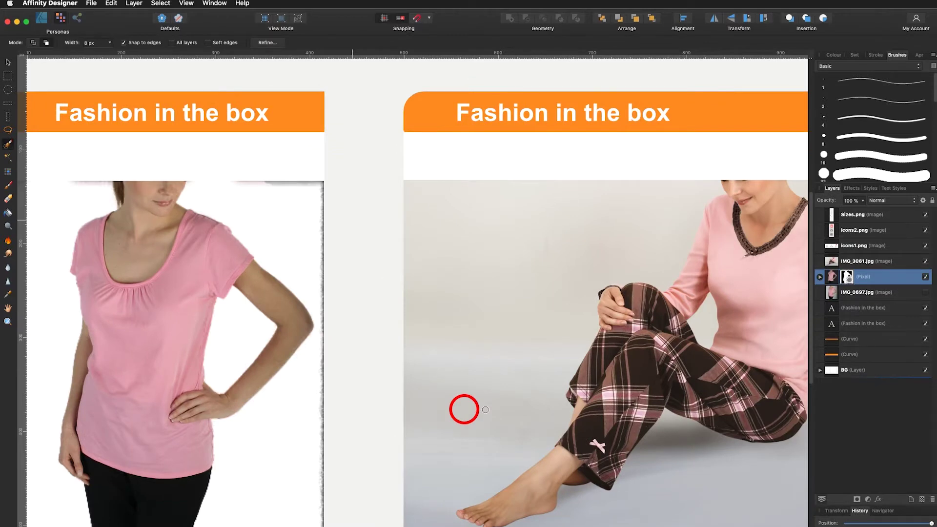
# Expand the new masked T-shirt pixel layer in Layers and select its mask
pyautogui.click(8, 308)
pyautogui.moveTo(196, 311); pyautogui.dragTo(320, 303)
pyautogui.click(833, 278)
pyautogui.click(848, 277)
pyautogui.click(820, 277)
# Paint white at the shoulder and black along the arm on the mask, undoing strokes that hid the arm
pyautogui.click(9, 186)
pyautogui.moveTo(749, 105); pyautogui.dragTo(435, 185)
pyautogui.click(830, 77)
pyautogui.moveTo(513, 178); pyautogui.dragTo(457, 199)
pyautogui.hotkey('ctrl', 'z')
pyautogui.moveTo(521, 216)
pyautogui.mouseDown()
pyautogui.moveTo(519, 244)
pyautogui.moveTo(478, 252)
pyautogui.moveTo(426, 237)
pyautogui.moveTo(457, 216)
pyautogui.moveTo(481, 232)
pyautogui.moveTo(460, 252)
pyautogui.moveTo(421, 233)
pyautogui.moveTo(464, 231)
pyautogui.moveTo(474, 248)
pyautogui.mouseUp()
pyautogui.hotkey('ctrl', 'z')
pyautogui.hotkey('ctrl', 'z')
pyautogui.hotkey('ctrl', 'z')
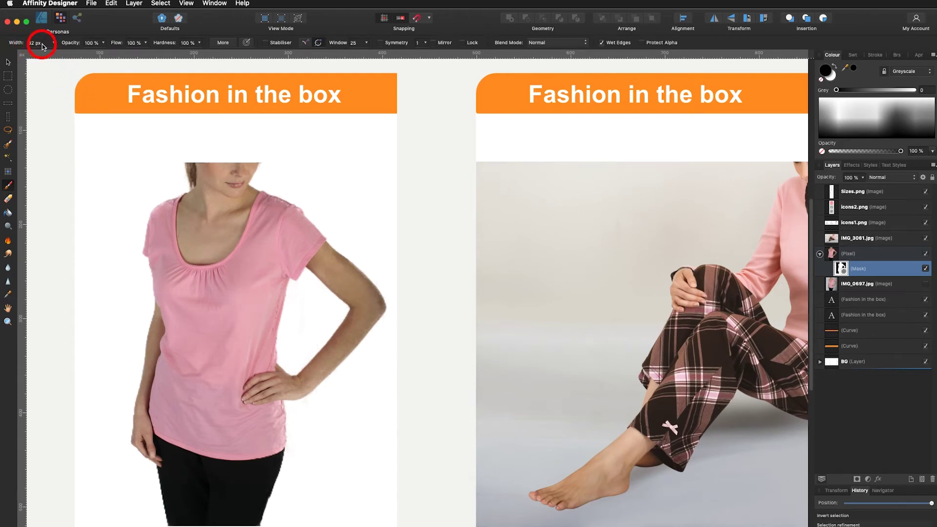
# Resize the brush from about 9 px to 124 px and dab white on the mask at the shoulder
pyautogui.hotkey('ctrl', 'alt')
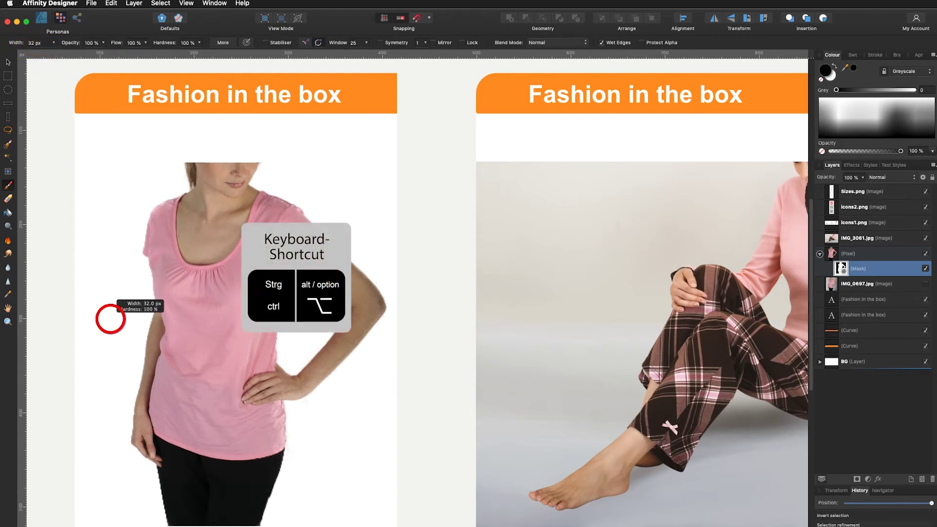
pyautogui.moveTo(110, 319); pyautogui.dragTo(88, 312)
pyautogui.moveTo(88, 312)
pyautogui.mouseDown()
pyautogui.moveTo(119, 325)
pyautogui.moveTo(184, 327)
pyautogui.moveTo(108, 320)
pyautogui.moveTo(113, 220)
pyautogui.moveTo(115, 365)
pyautogui.moveTo(105, 321)
pyautogui.moveTo(93, 313)
pyautogui.mouseUp()
pyautogui.click(284, 217)
# On the IMG_3061.jpg pajama photo, brush-select the grey background along the lower pant leg, zooming in
pyautogui.press('h')
pyautogui.moveTo(638, 377); pyautogui.dragTo(268, 383)
pyautogui.click(10, 145)
pyautogui.click(9, 146)
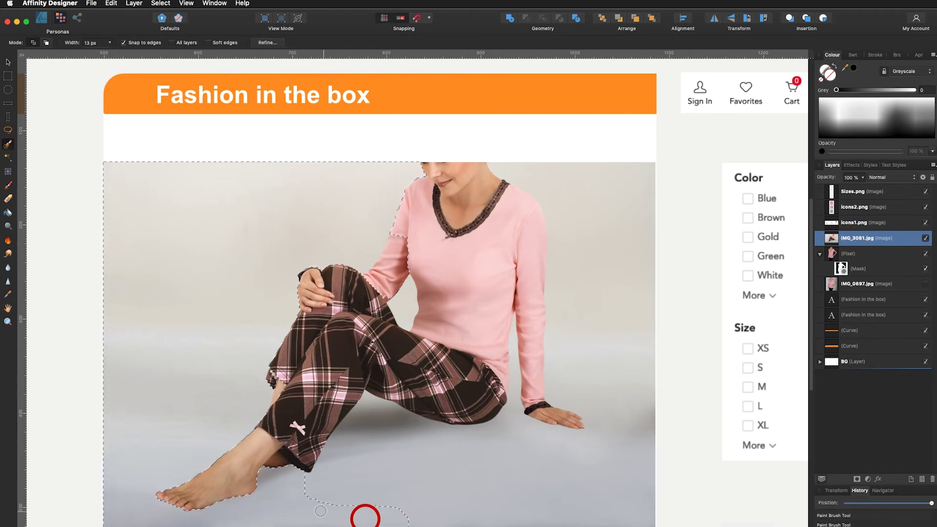
pyautogui.moveTo(346, 479)
pyautogui.mouseDown()
pyautogui.moveTo(377, 422)
pyautogui.moveTo(482, 444)
pyautogui.moveTo(450, 498)
pyautogui.moveTo(504, 481)
pyautogui.moveTo(504, 435)
pyautogui.moveTo(584, 448)
pyautogui.moveTo(620, 390)
pyautogui.mouseUp()
pyautogui.click(8, 322)
pyautogui.click(513, 363)
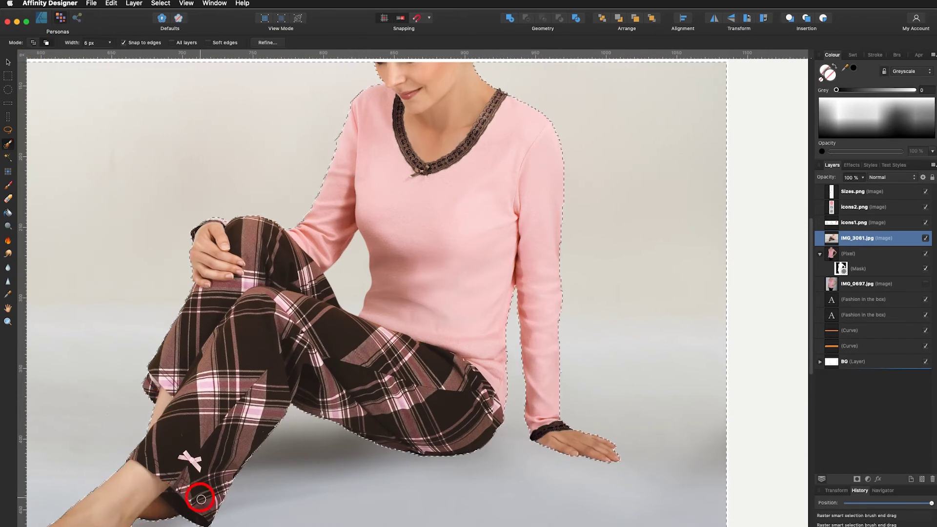
pyautogui.scroll(-3, 447, 305)
# Invert the pajama selection onto the model and refine its edge along her hand
pyautogui.click(161, 3)
pyautogui.click(226, 33)
pyautogui.click(264, 43)
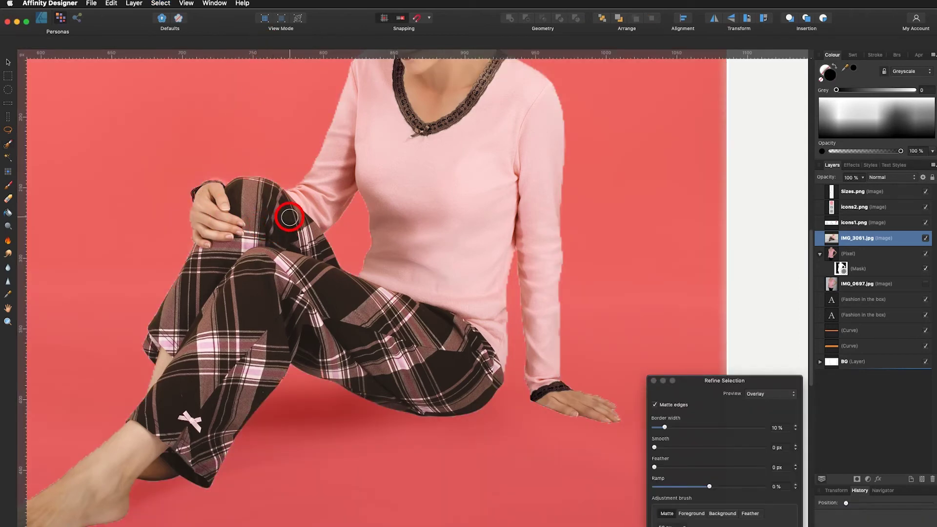
pyautogui.scroll(2, 290, 217)
pyautogui.scroll(2, 290, 217)
pyautogui.moveTo(225, 250); pyautogui.dragTo(209, 244)
pyautogui.moveTo(702, 384); pyautogui.dragTo(654, 187)
# Switch the refine brush to Foreground and mark the knee area as foreground
pyautogui.click(642, 315)
pyautogui.moveTo(231, 258); pyautogui.dragTo(208, 266)
pyautogui.click(8, 321)
pyautogui.scroll(-2, 217, 258)
pyautogui.scroll(4, 217, 259)
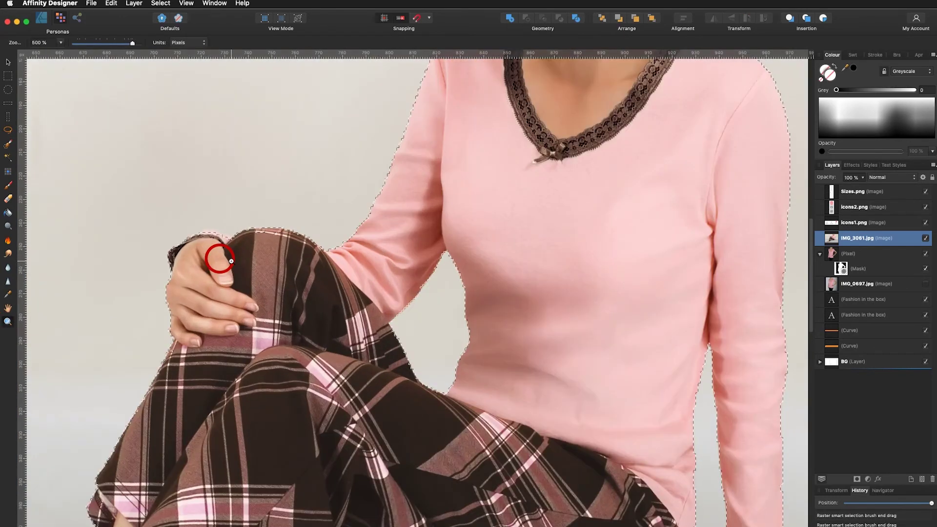
pyautogui.scroll(1, 231, 261)
pyautogui.scroll(1, 231, 261)
# Refine the selection edge just above the model's knee
pyautogui.click(8, 144)
pyautogui.click(268, 42)
pyautogui.click(279, 194)
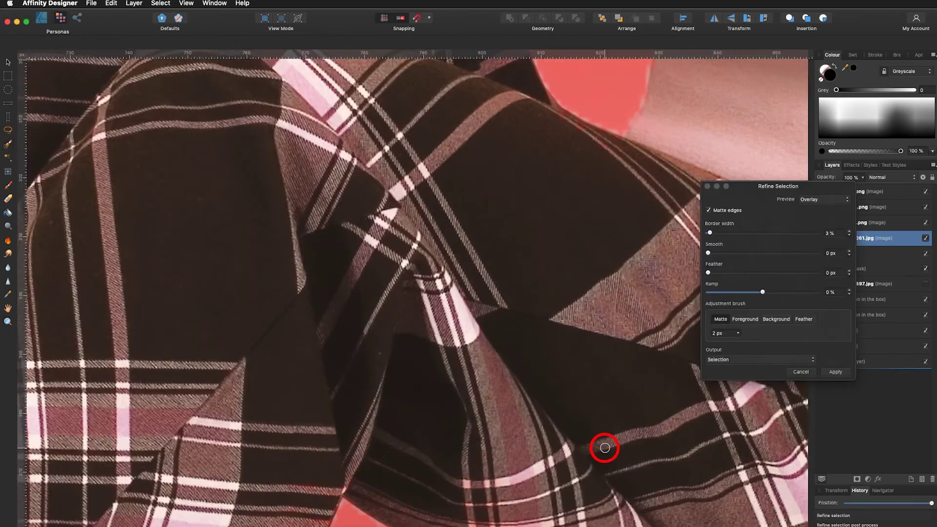
pyautogui.scroll(-5, 605, 447)
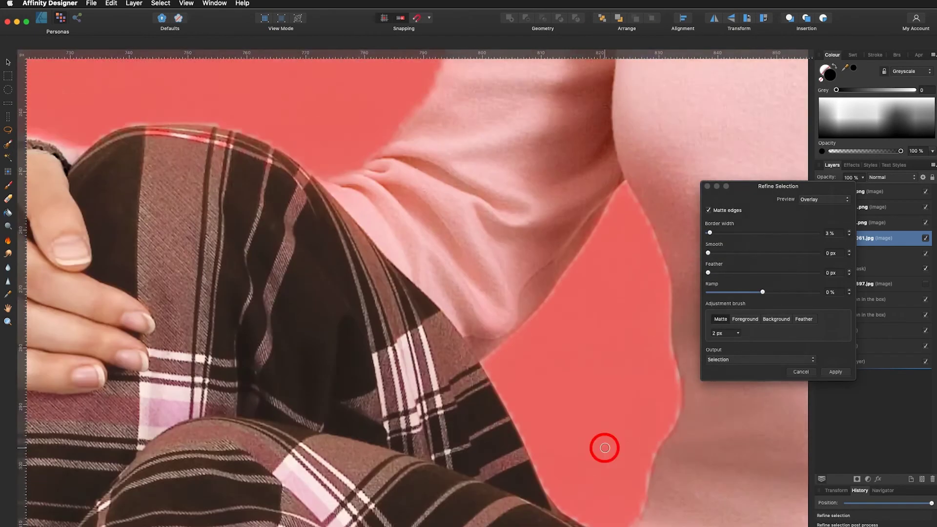
pyautogui.scroll(10, 605, 448)
pyautogui.click(188, 4)
# Zoom to fit, apply the pajama refinement as a new layer with mask, and select its mask
pyautogui.moveTo(217, 14)
pyautogui.click(355, 37)
pyautogui.click(714, 361)
pyautogui.click(717, 382)
pyautogui.click(839, 375)
pyautogui.click(820, 238)
pyautogui.click(837, 255)
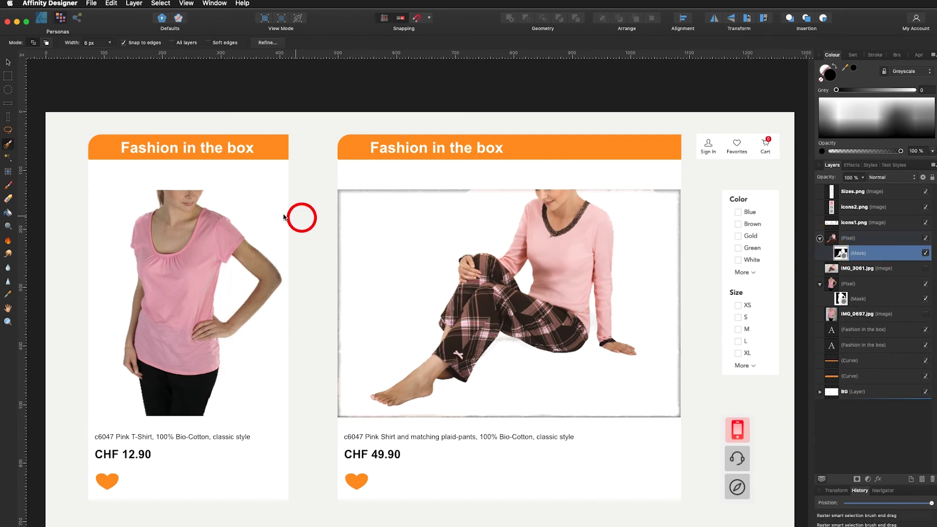